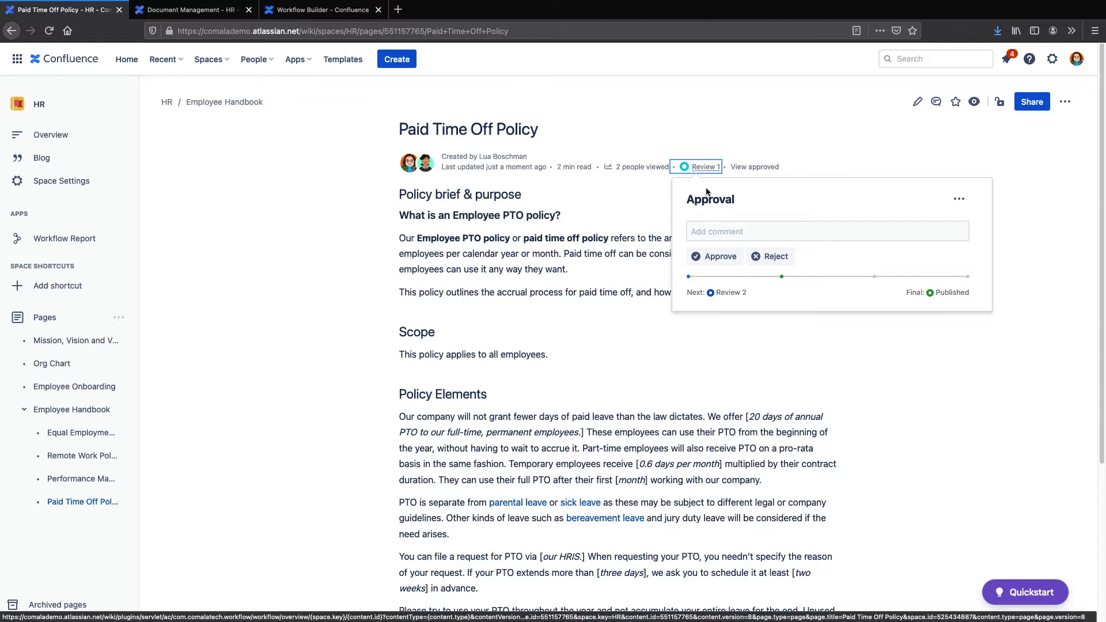
Approve the Paid Time Off Policy past Review 1, assign a reviewer, then approve Review 2
left_click(731, 258)
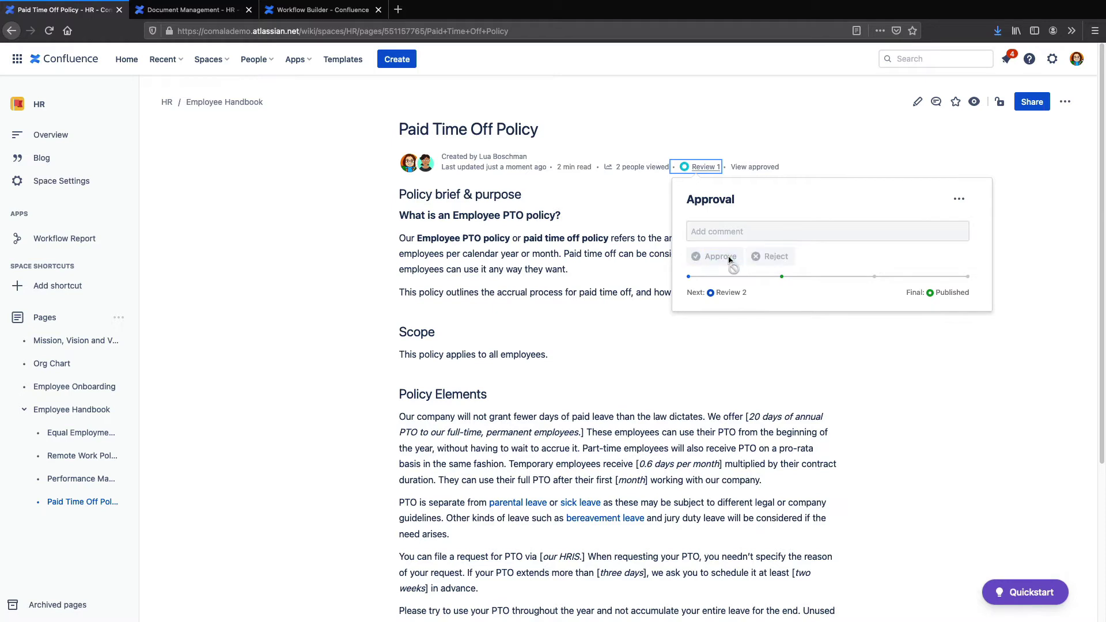
left_click(839, 260)
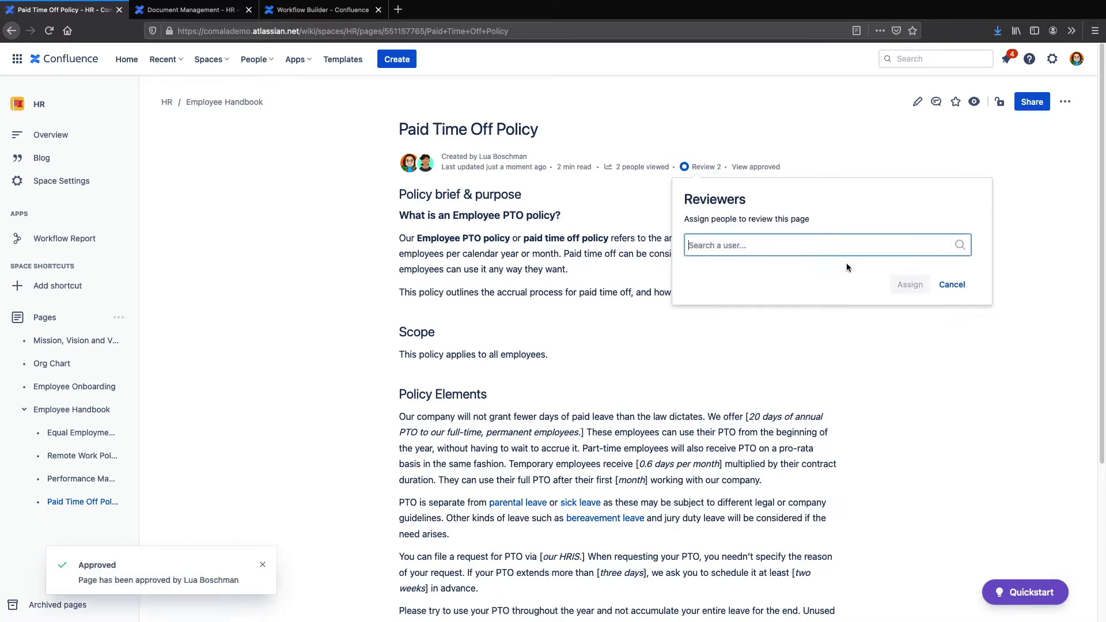
type("lua")
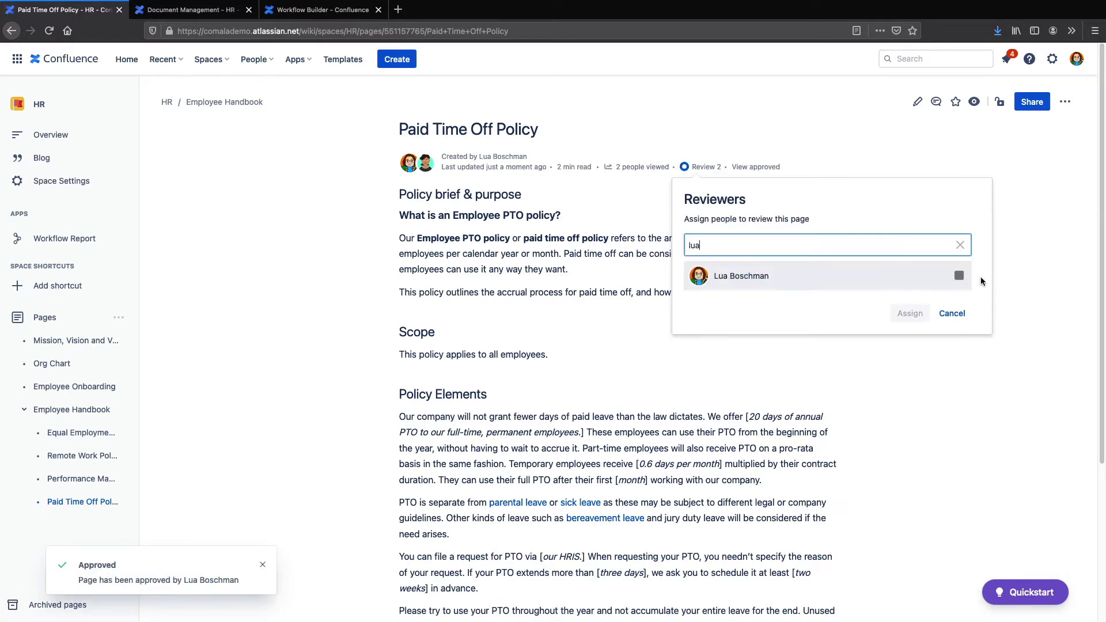
left_click(964, 273)
left_click(902, 338)
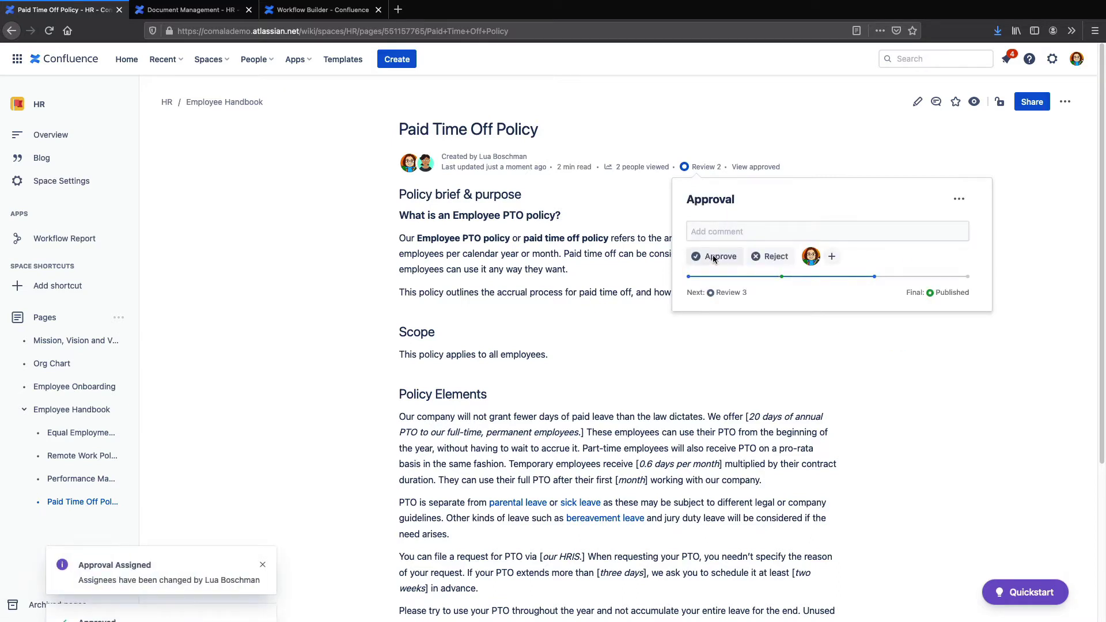
left_click(713, 257)
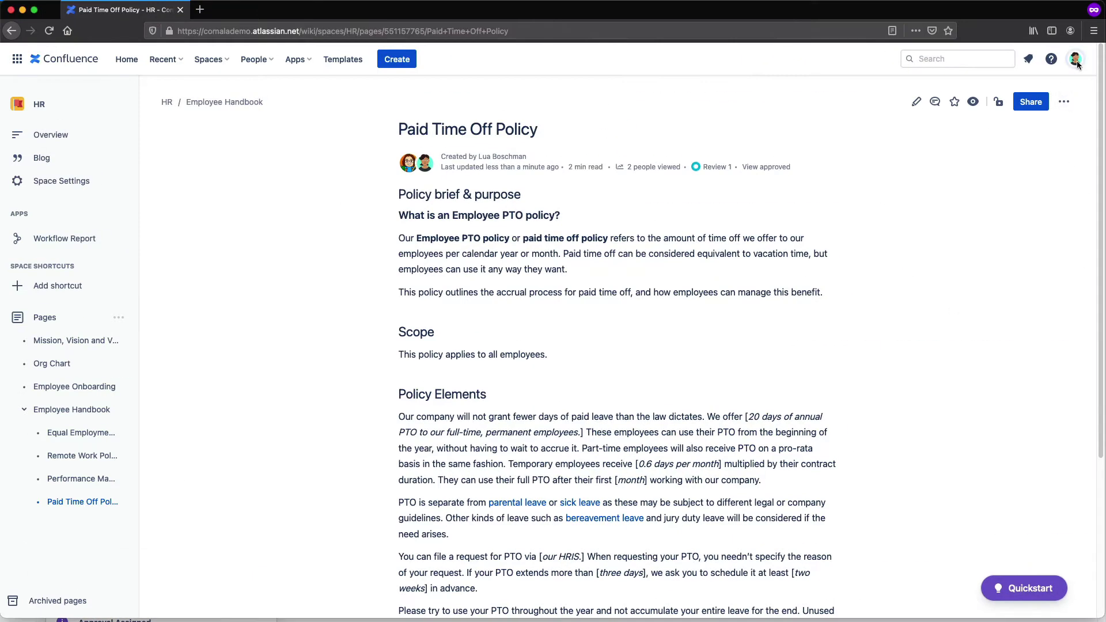
Reload the Paid Time Off Policy page and approve its Review 3 stage, publishing it
left_click(50, 30)
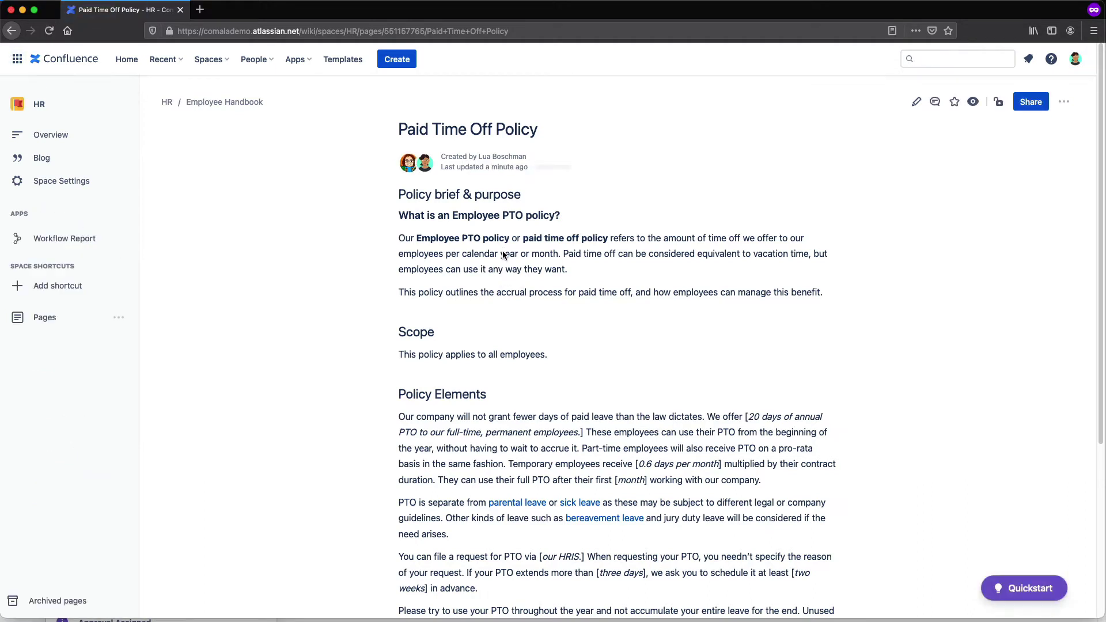
left_click(687, 167)
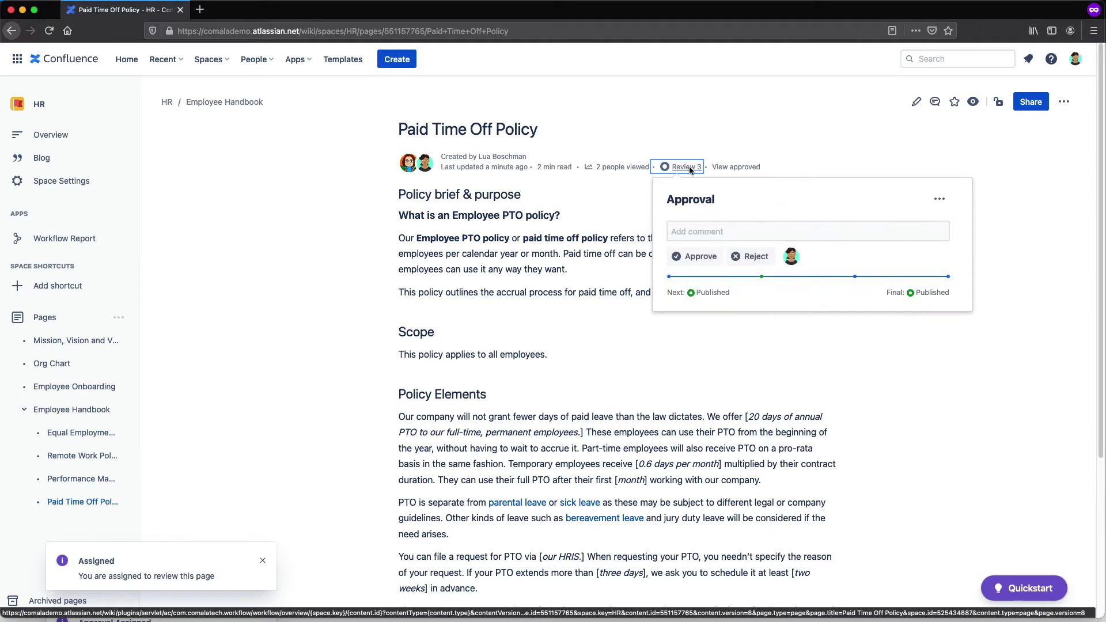
left_click(684, 256)
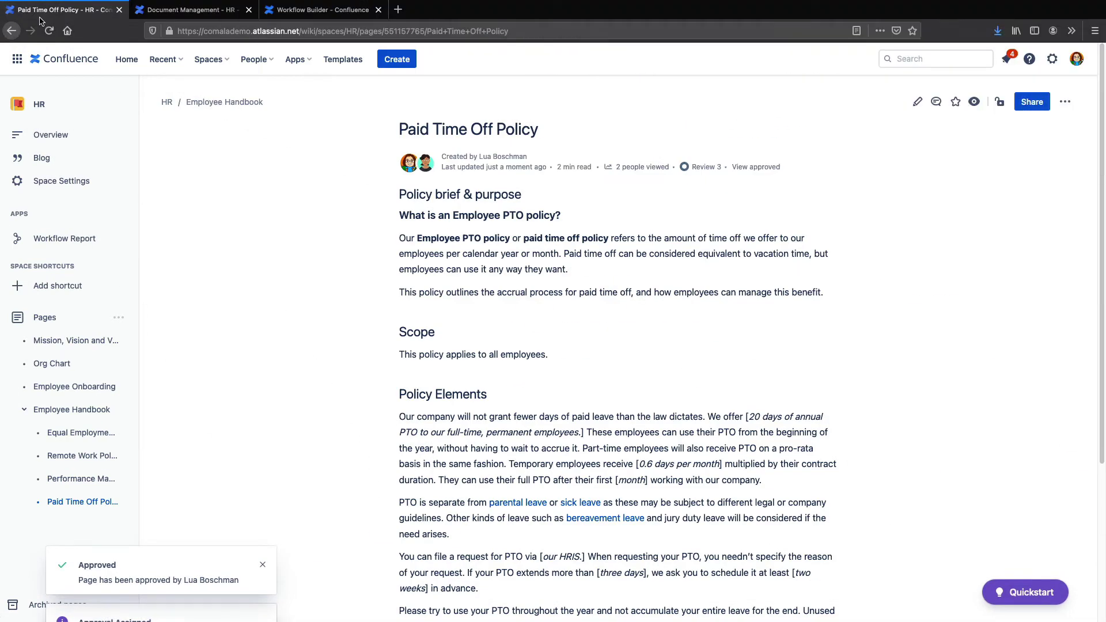
Open the HR space's Three Ways to Assign Reviewers workflow in the Workflow Builder
left_click(171, 10)
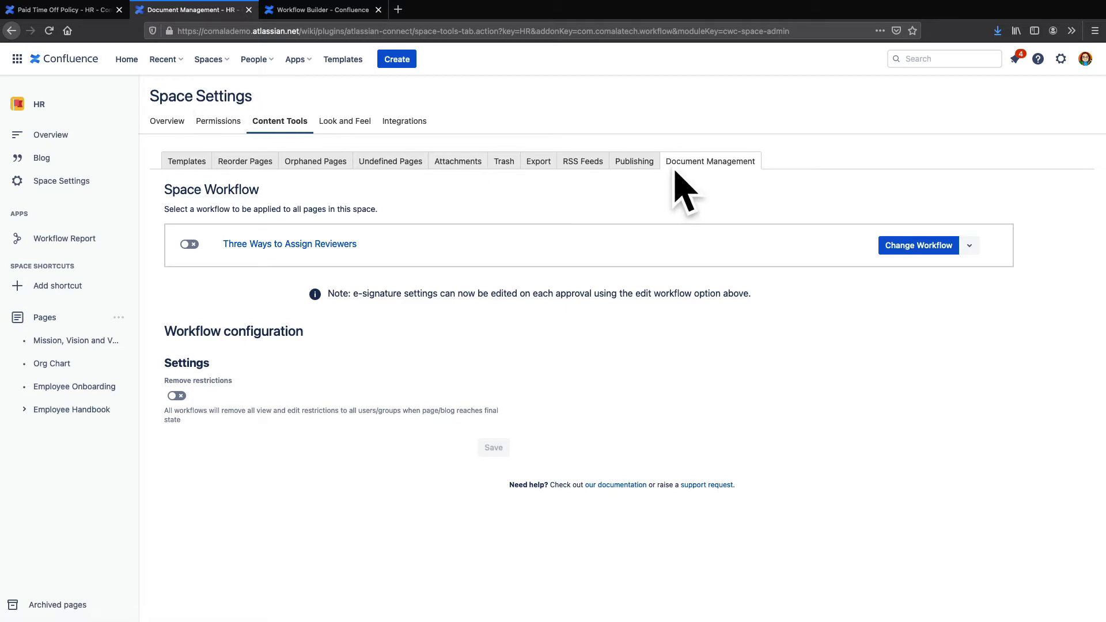
left_click(969, 245)
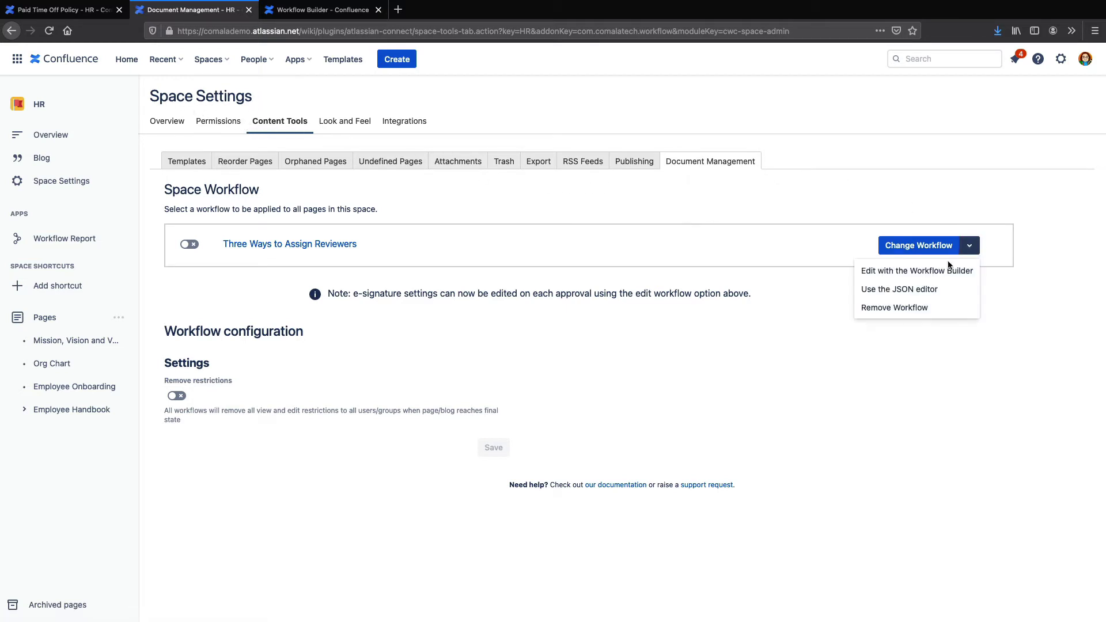
left_click(943, 270)
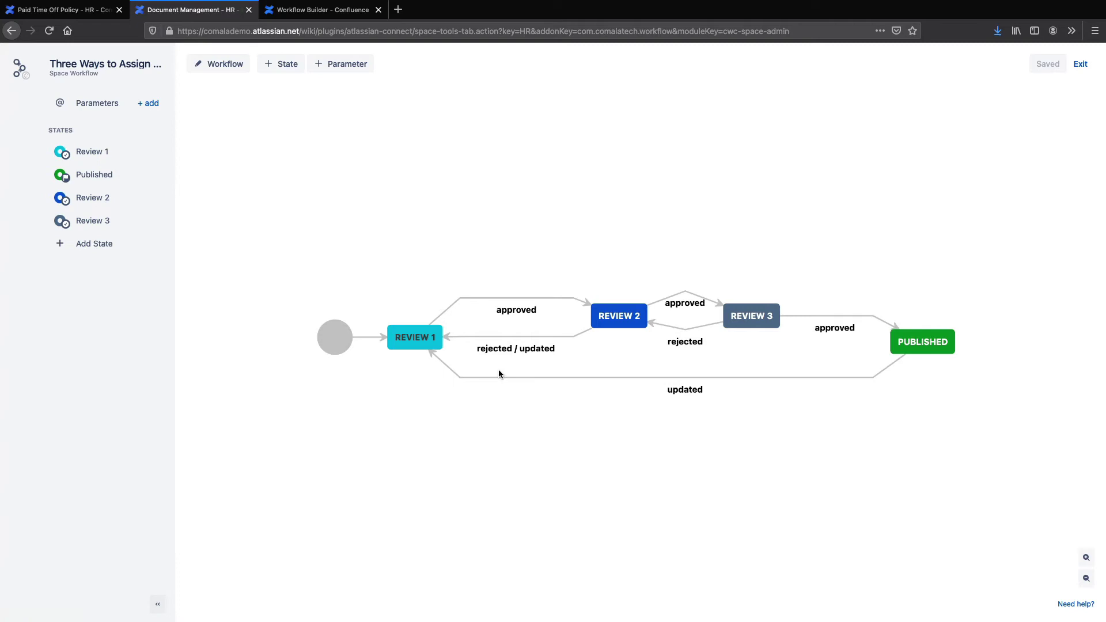
Open Review 1's approval and set minimum approvals to 2
left_click(417, 340)
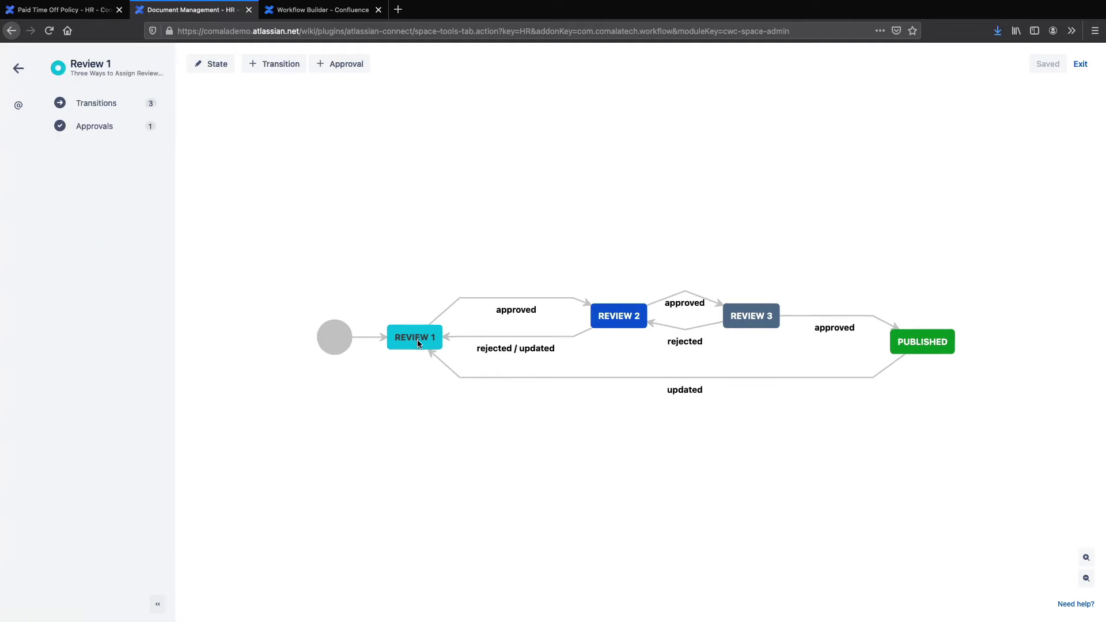
left_click(92, 127)
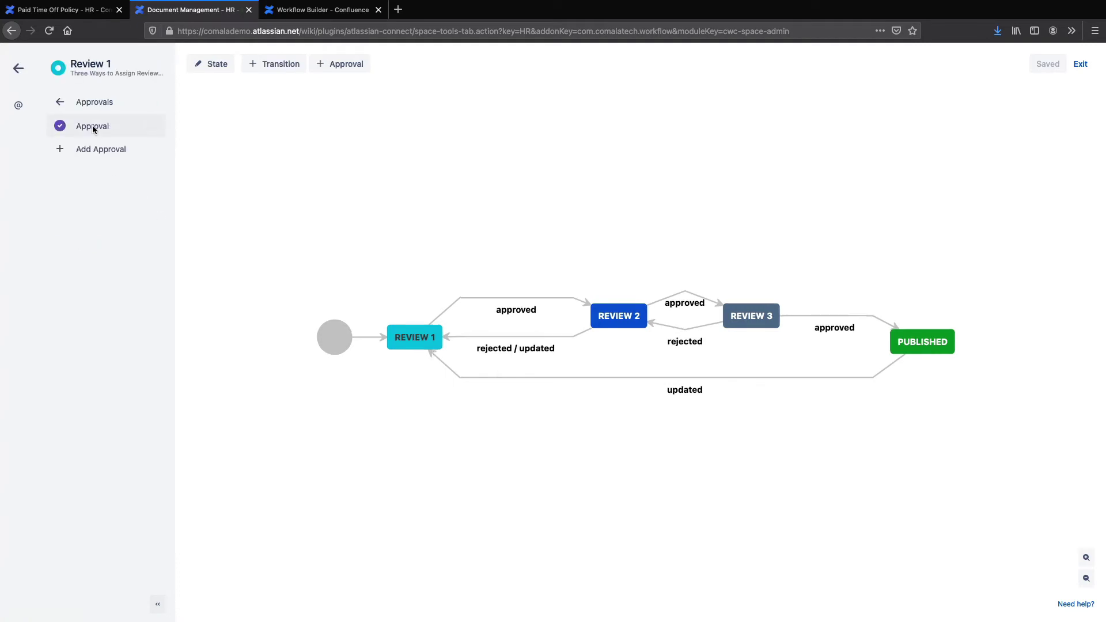
left_click(79, 126)
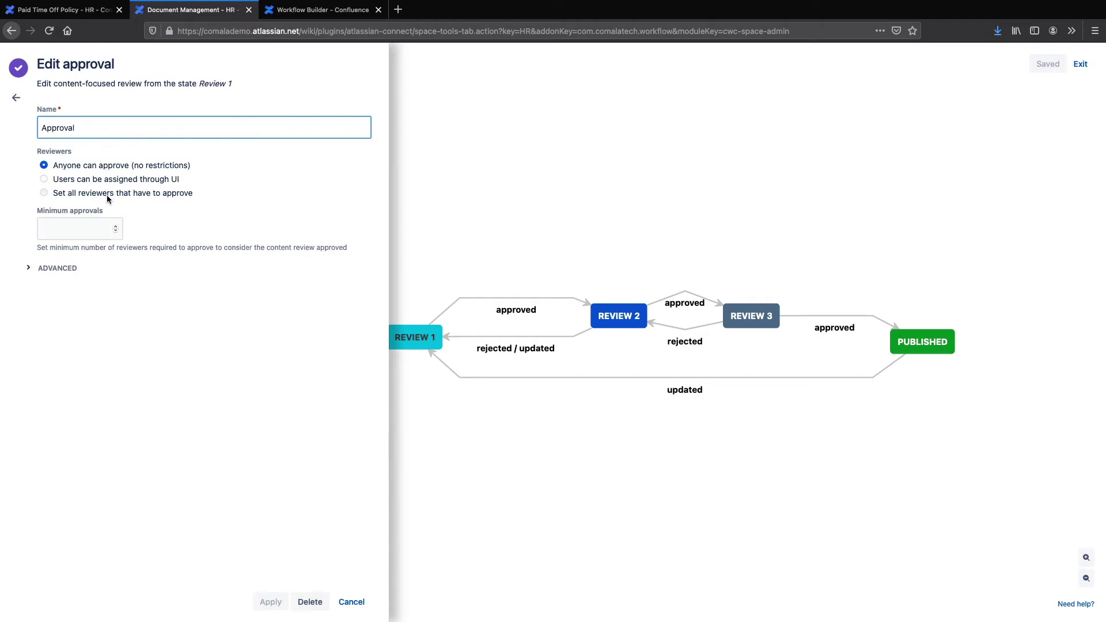
left_click(82, 227)
type("2")
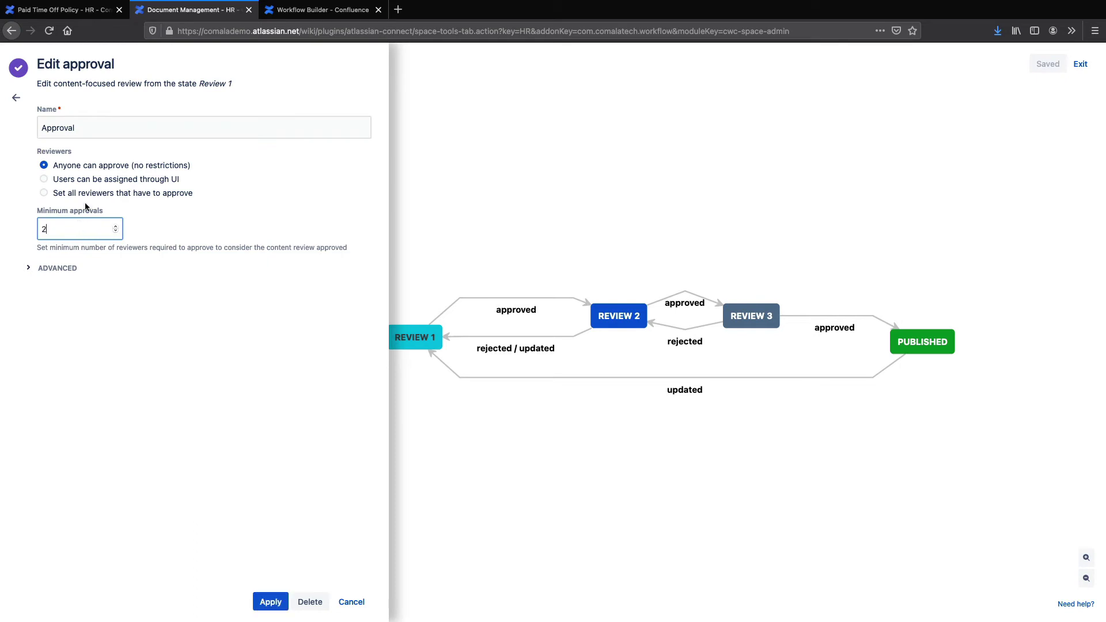
left_click(95, 182)
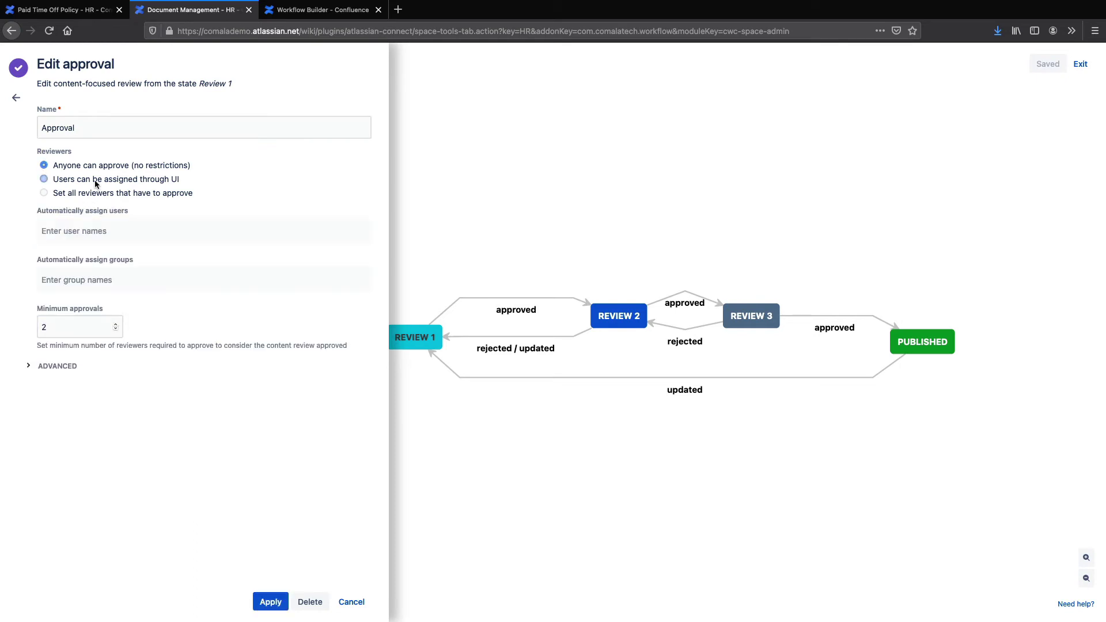
left_click(95, 230)
type("elle")
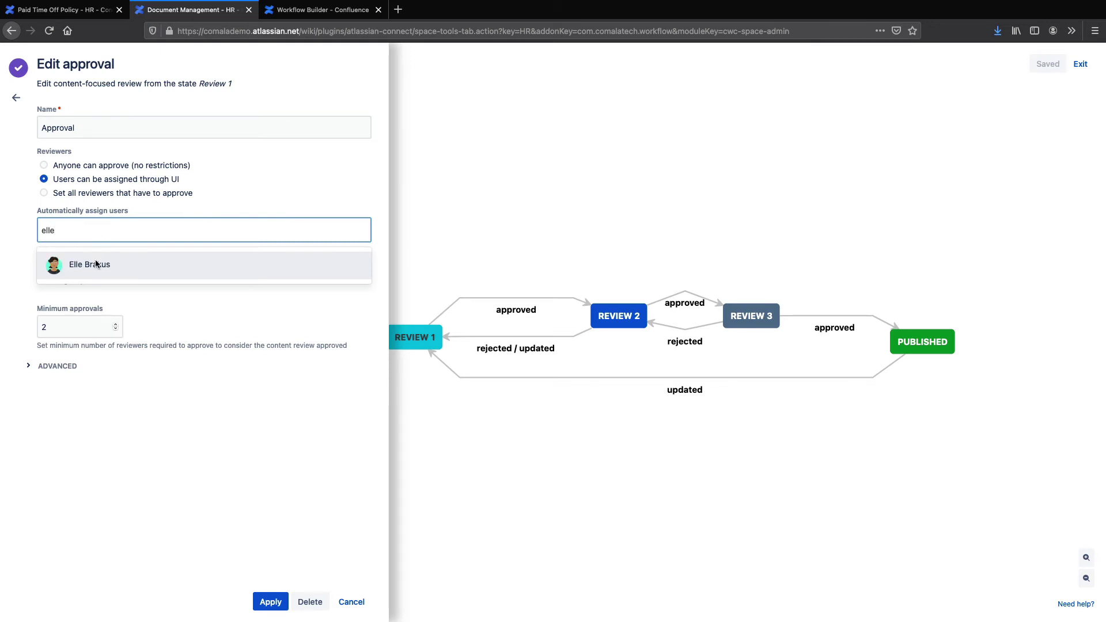
left_click(97, 264)
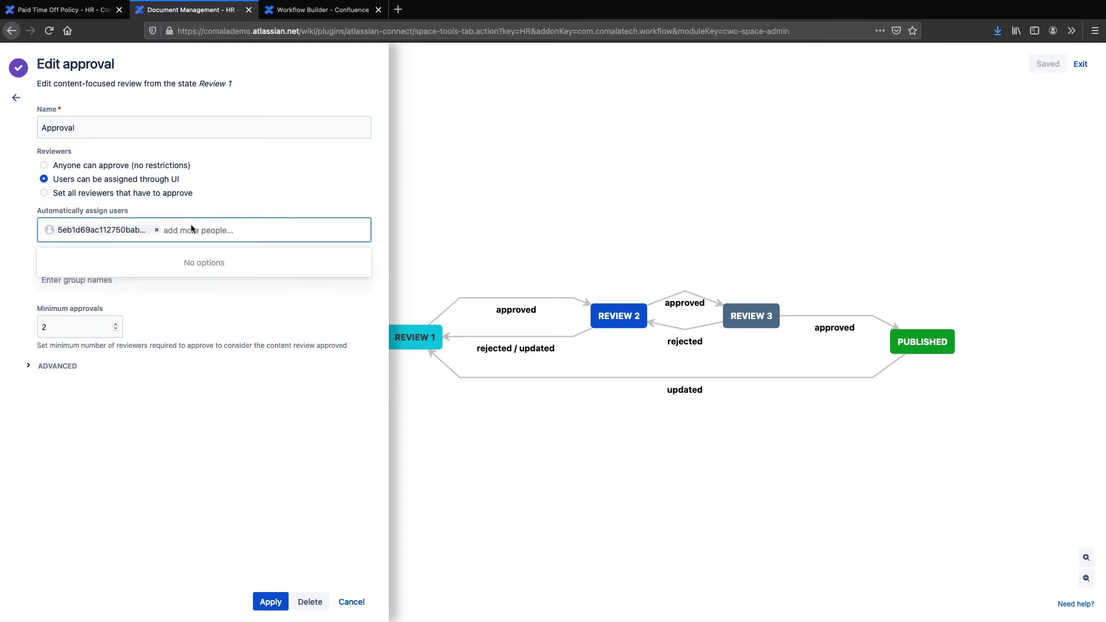
left_click(28, 366)
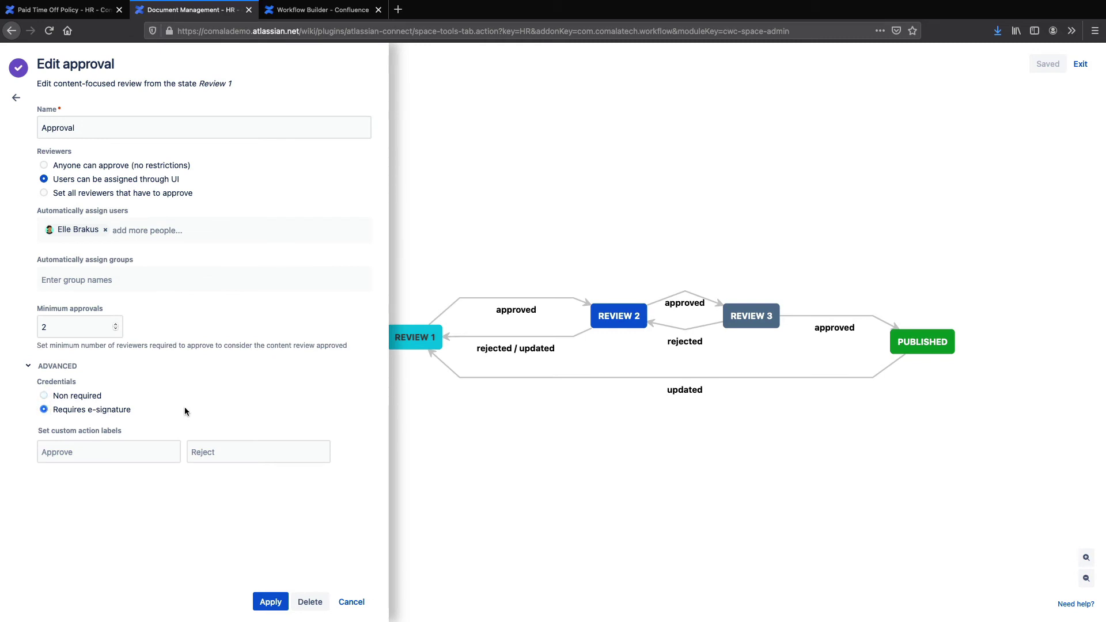
Switch to the other Workflow Builder and check the In Progress Review approval's assigner field
left_click(274, 13)
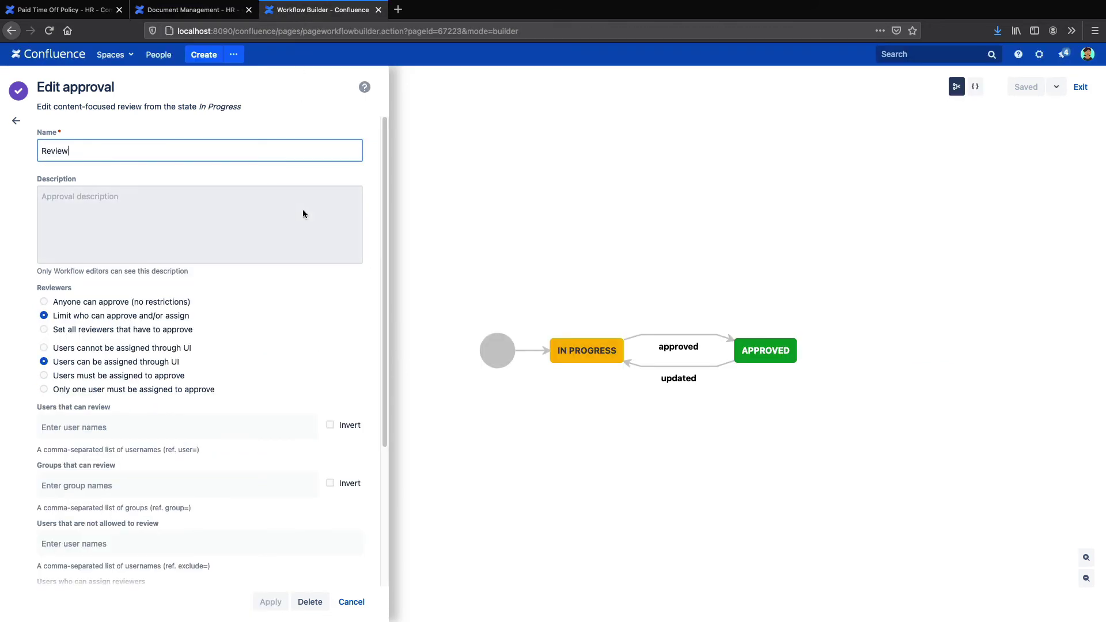
scroll(267, 372, "down", 3)
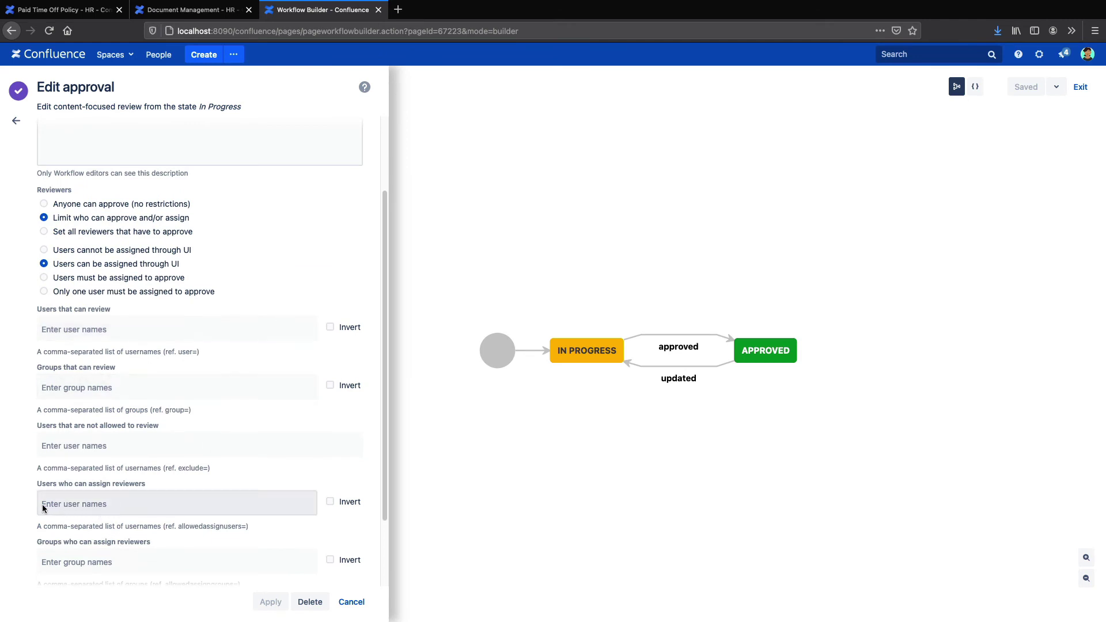
left_click(99, 505)
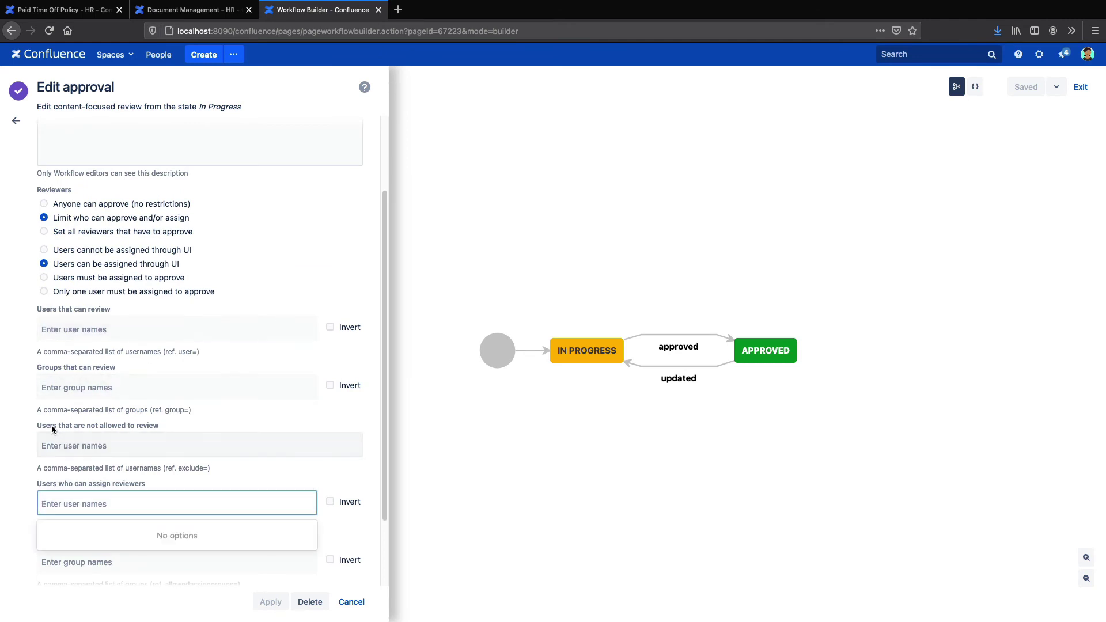
left_click(158, 432)
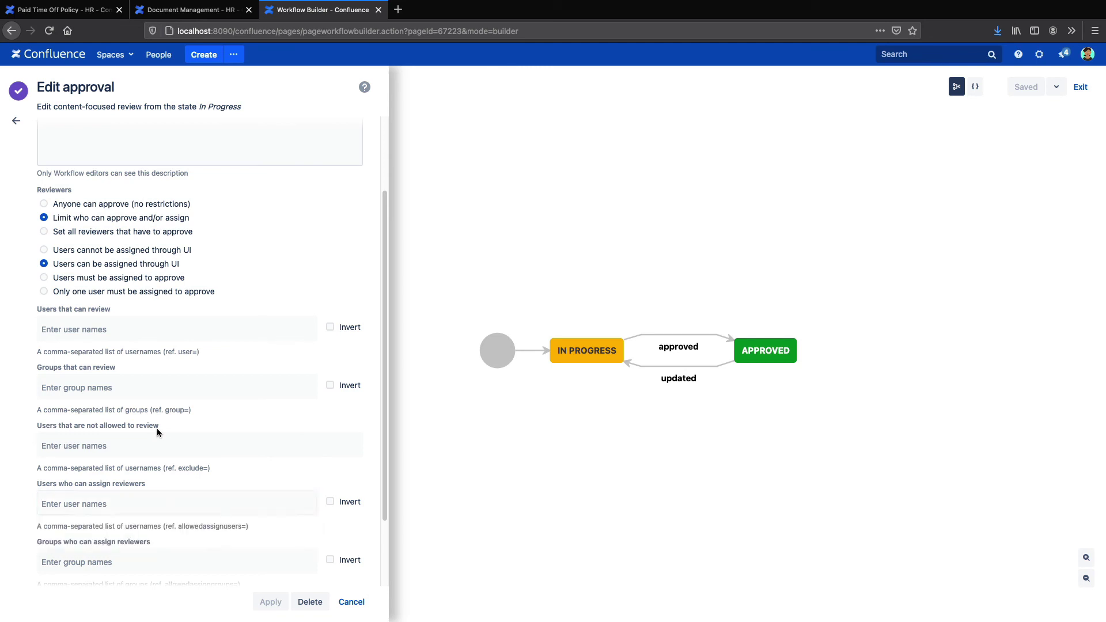